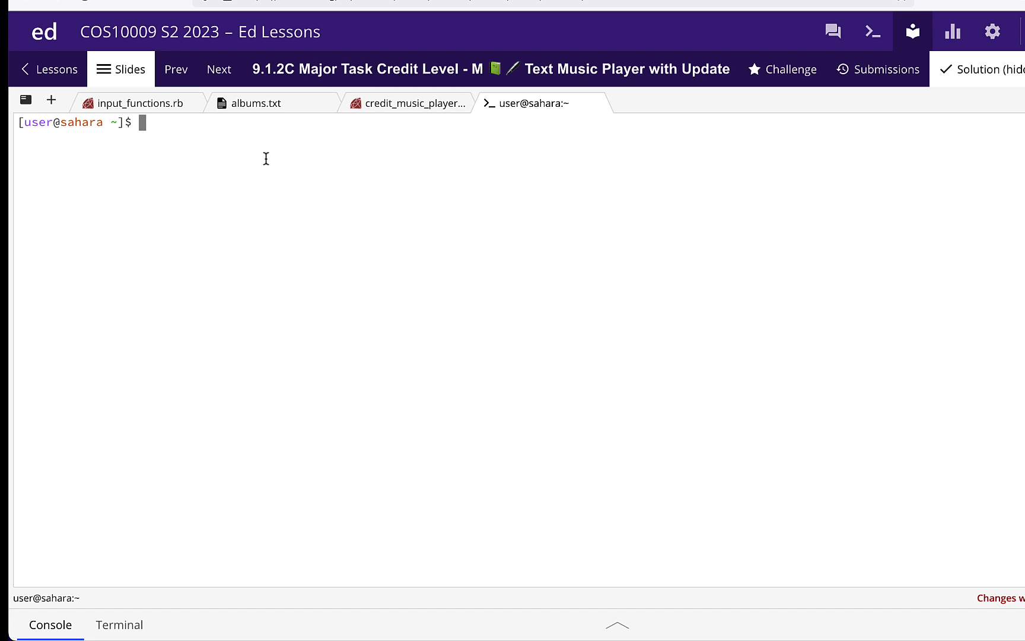
{"action": "type", "text": "ruby "}
{"action": "type", "text": "cre"}
Step: Run credit_music_player_answer.rb so the player's main menu appears, briefly highlighting 'Add an Album'
{"action": "key", "text": "Tab"}
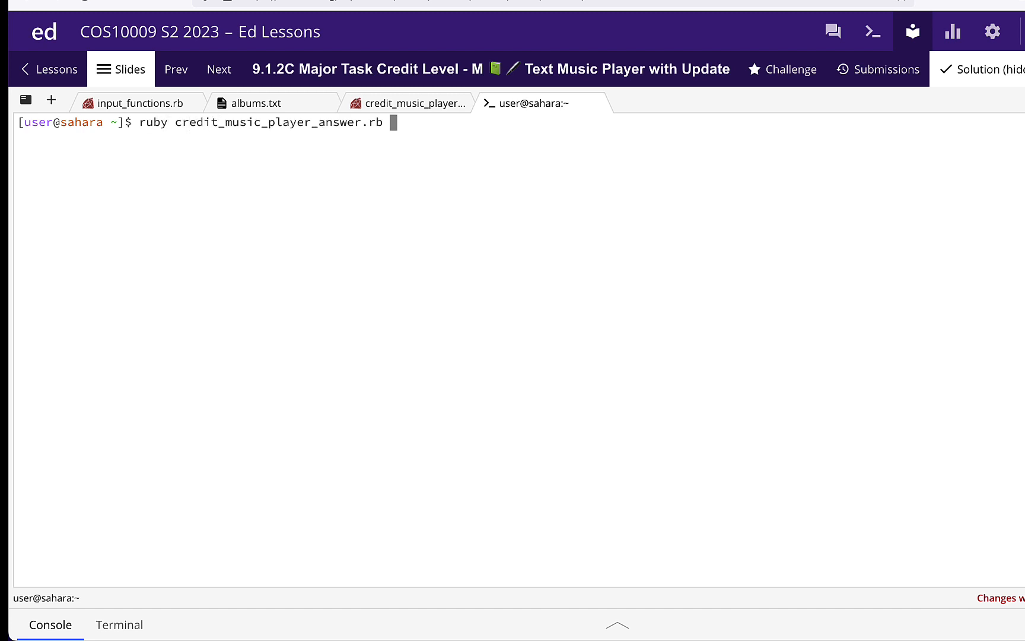
{"action": "key", "text": "Return"}
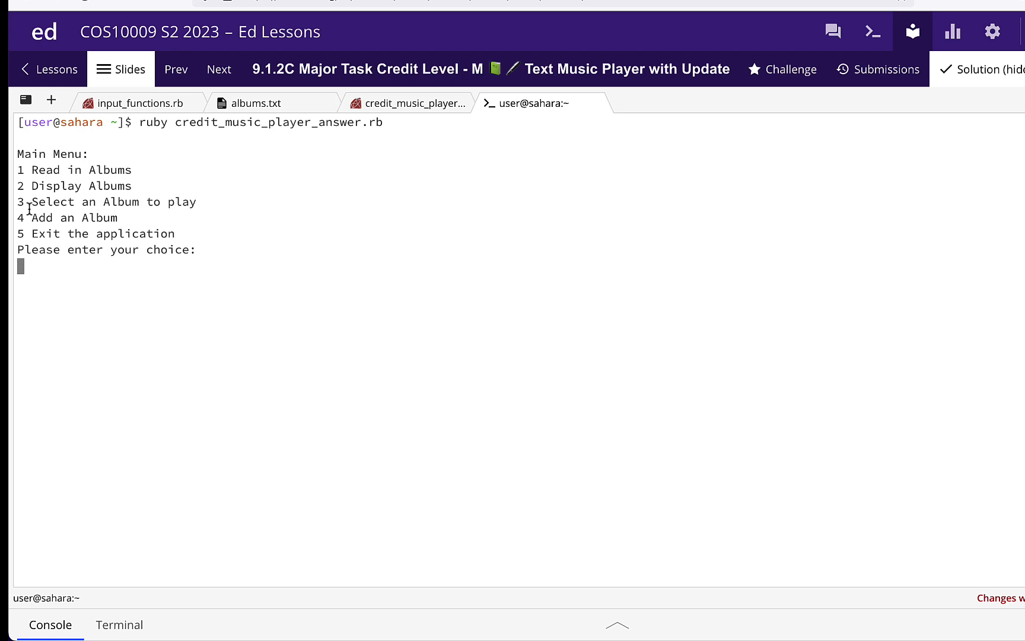
{"action": "left_click_drag", "start_coordinate": [20, 214], "coordinate": [136, 222]}
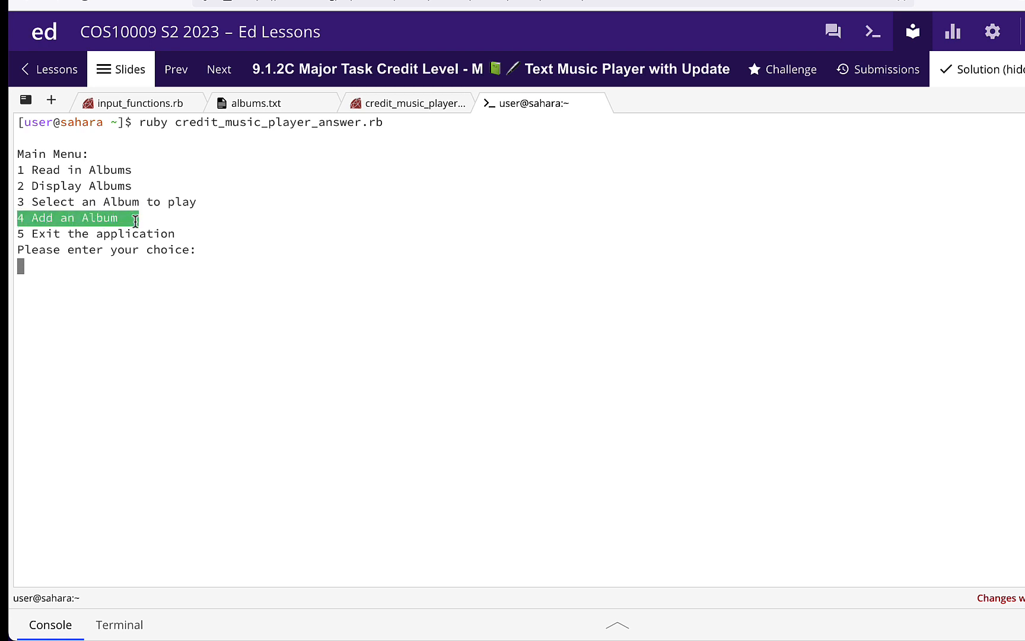
{"action": "left_click", "coordinate": [179, 198]}
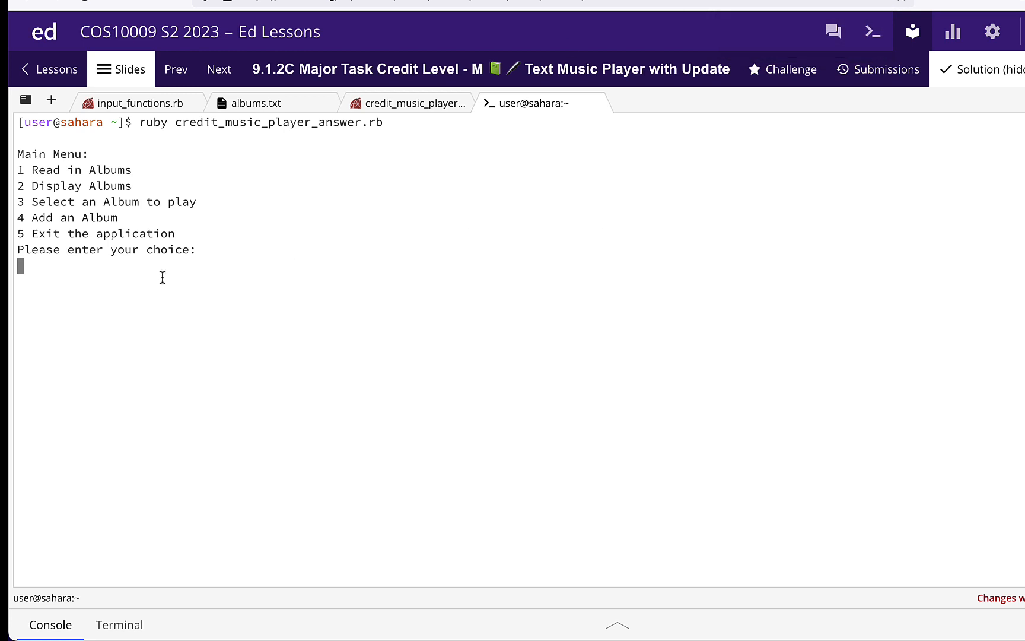
{"action": "type", "text": "1"}
Step: Read in albums from albums.txt and display the full album list
{"action": "key", "text": "Return"}
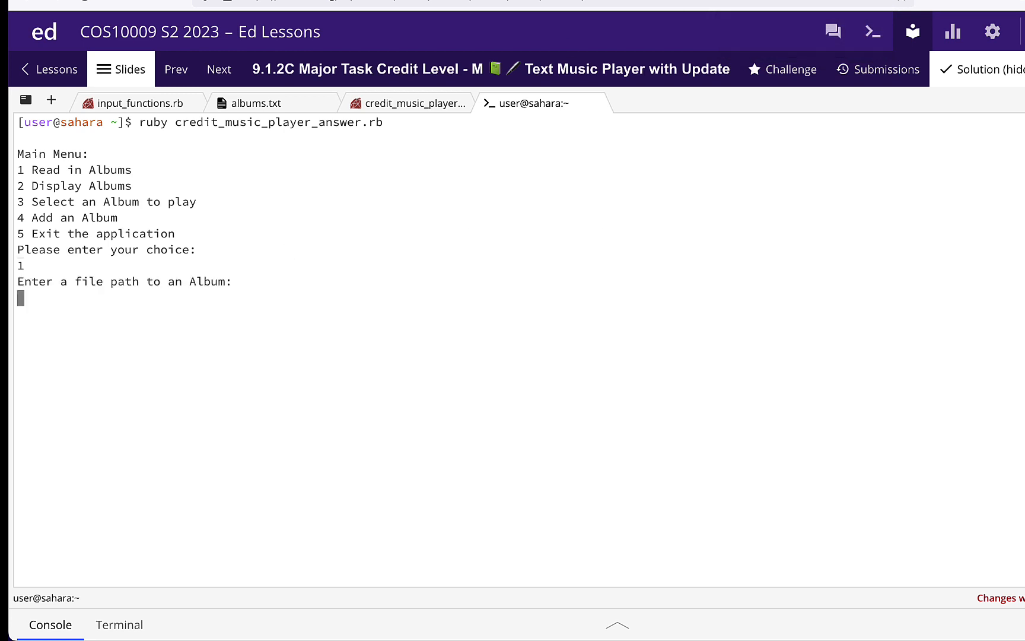
{"action": "type", "text": "albums.t"}
{"action": "type", "text": "xt"}
{"action": "key", "text": "Return"}
{"action": "type", "text": "2"}
{"action": "key", "text": "Return"}
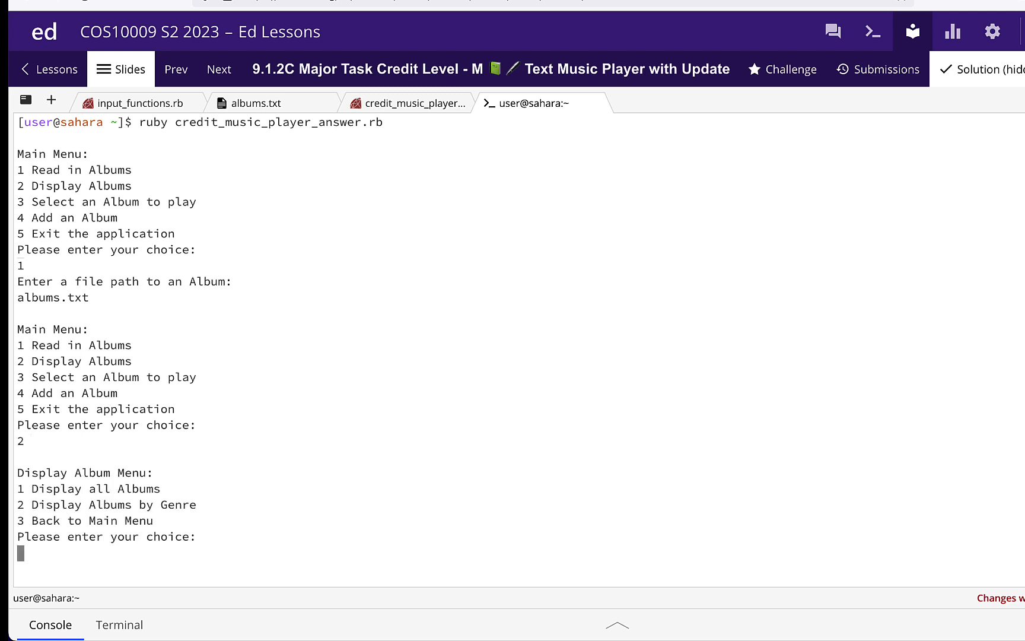
{"action": "type", "text": "1"}
{"action": "key", "text": "Return"}
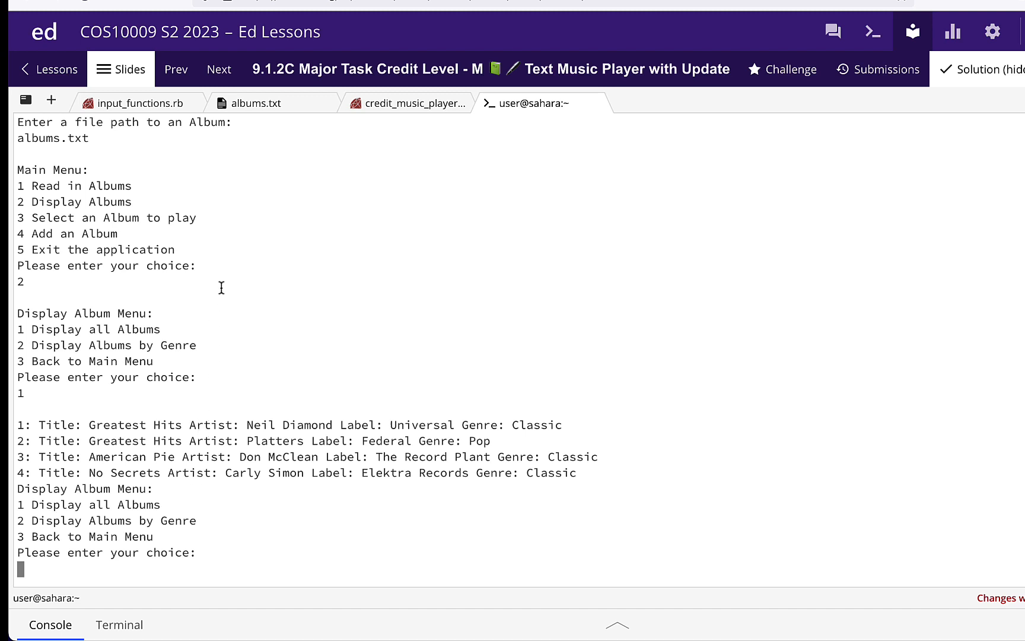
{"action": "type", "text": "2"}
Step: Display albums by genre: first only Pop, then only Classic
{"action": "key", "text": "Return"}
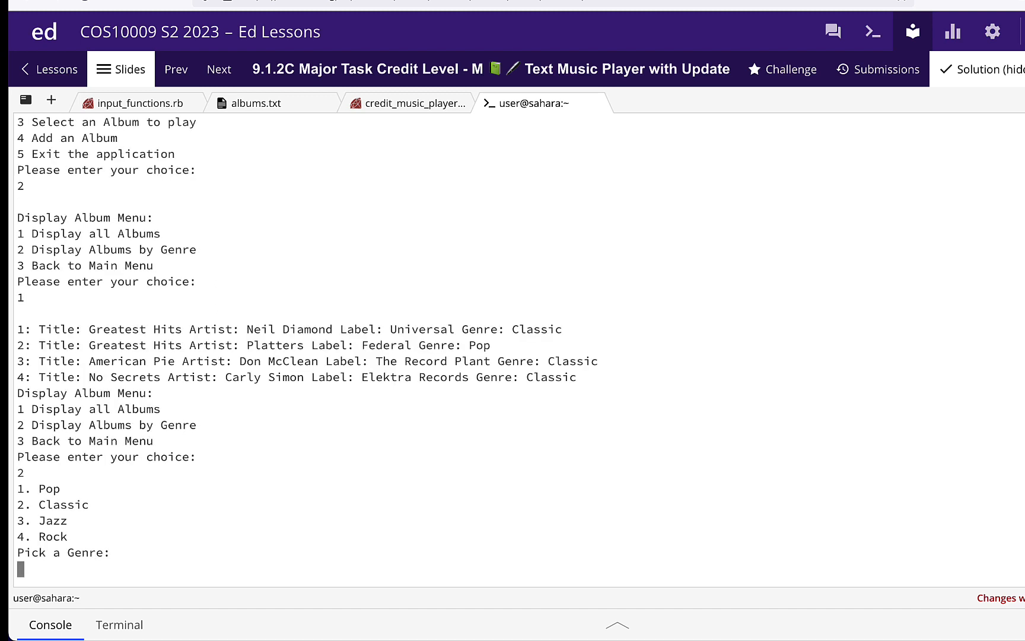
{"action": "type", "text": "1"}
{"action": "key", "text": "Return"}
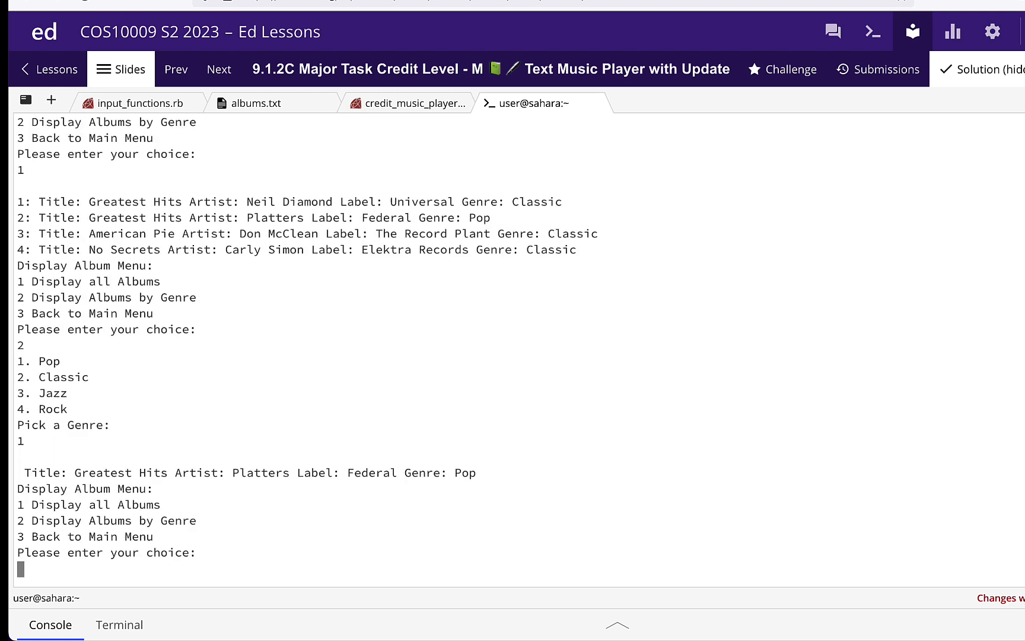
{"action": "type", "text": "2"}
{"action": "key", "text": "Return"}
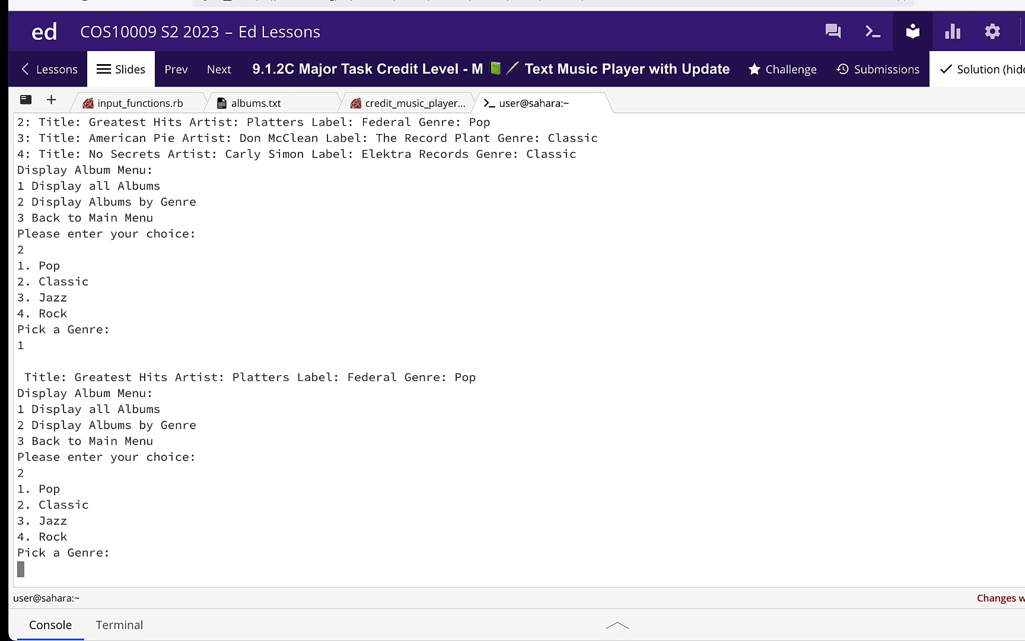
{"action": "type", "text": "2"}
{"action": "key", "text": "Return"}
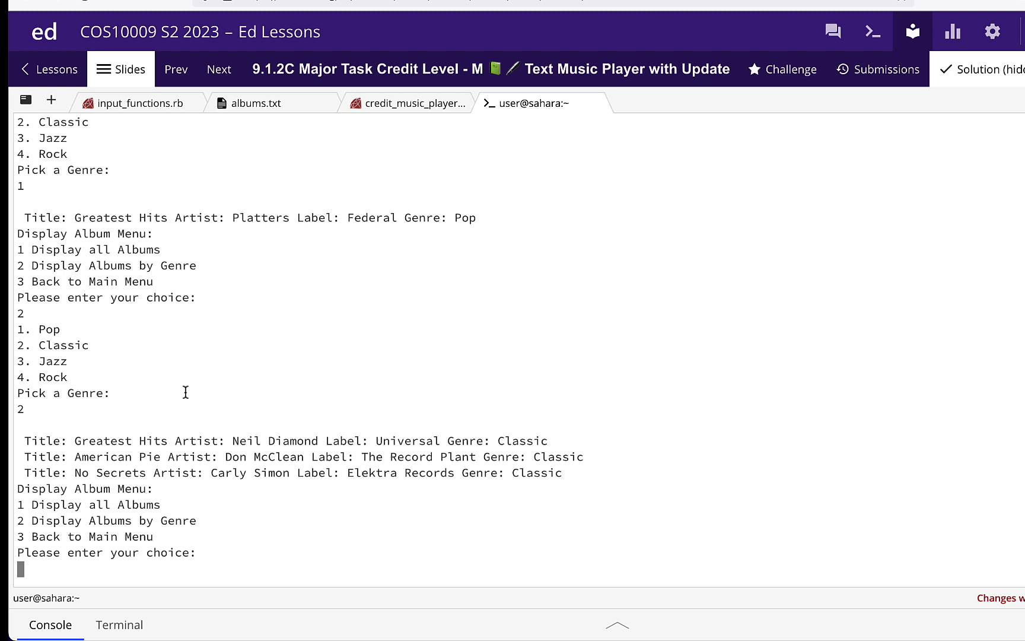
{"action": "type", "text": "3"}
Step: From the main menu, select album 4 No Secrets and play track 3, Embrace me You Child
{"action": "key", "text": "Return"}
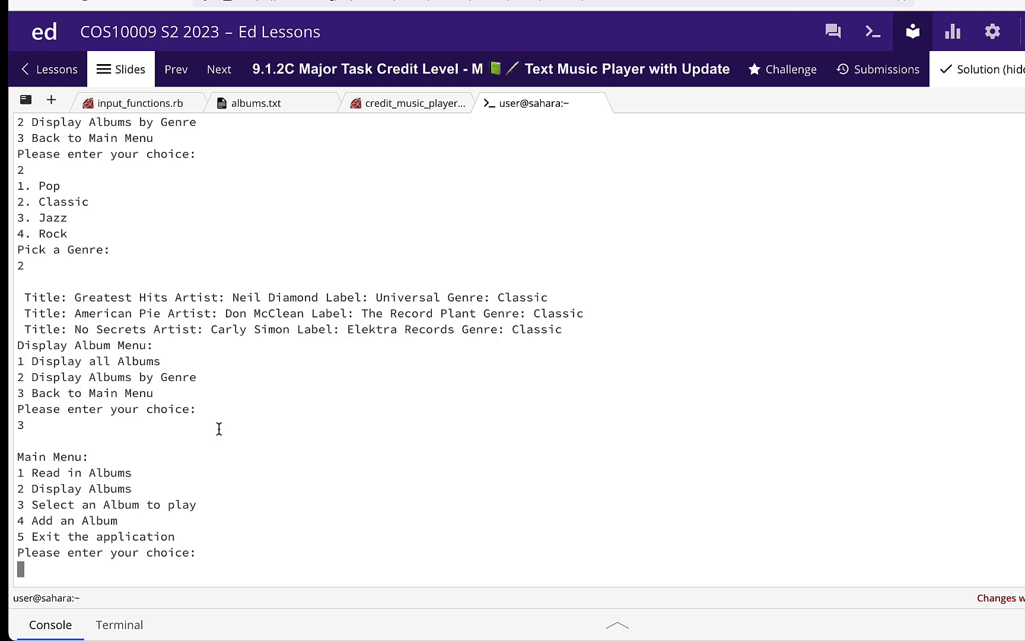
{"action": "type", "text": "3"}
{"action": "key", "text": "Return"}
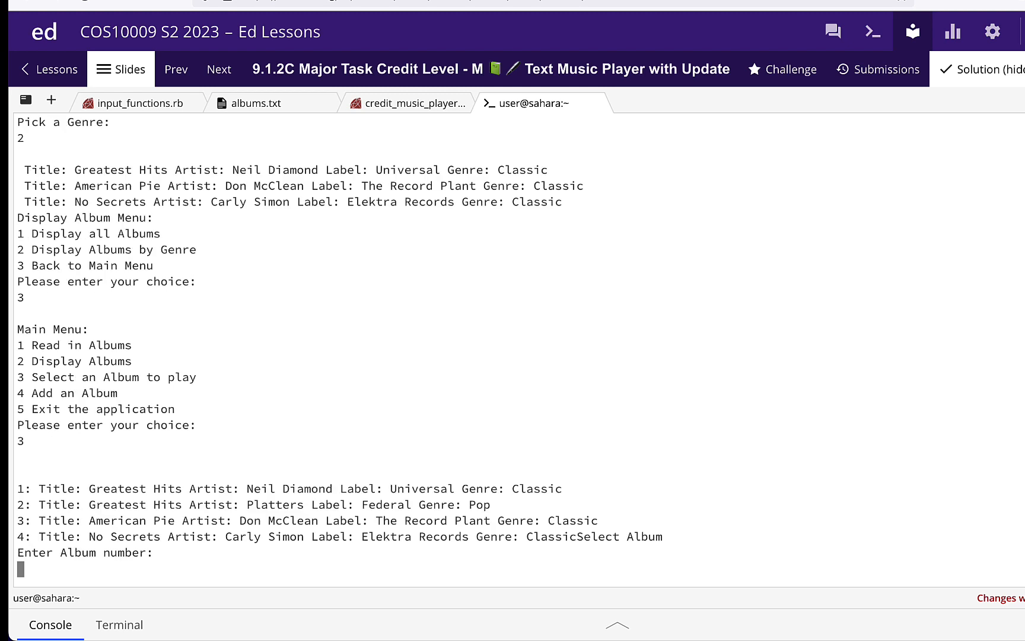
{"action": "type", "text": "4"}
{"action": "key", "text": "Return"}
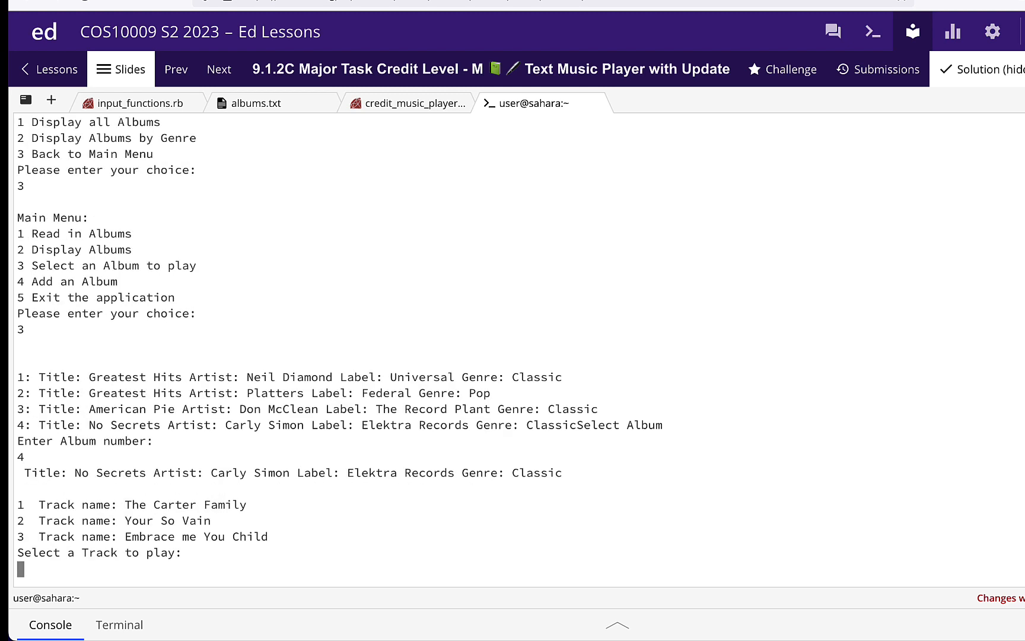
{"action": "type", "text": "3"}
{"action": "key", "text": "Return"}
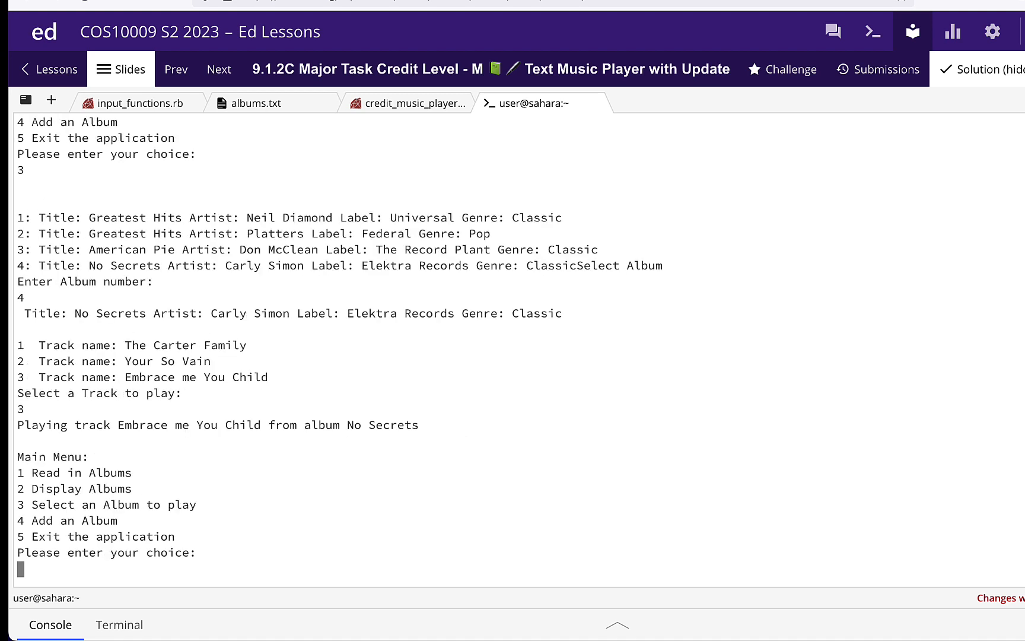
{"action": "type", "text": "4"}
Step: Add an album titled New Title by New Artist on New Label, genre Pop, with 2 tracks
{"action": "key", "text": "Return"}
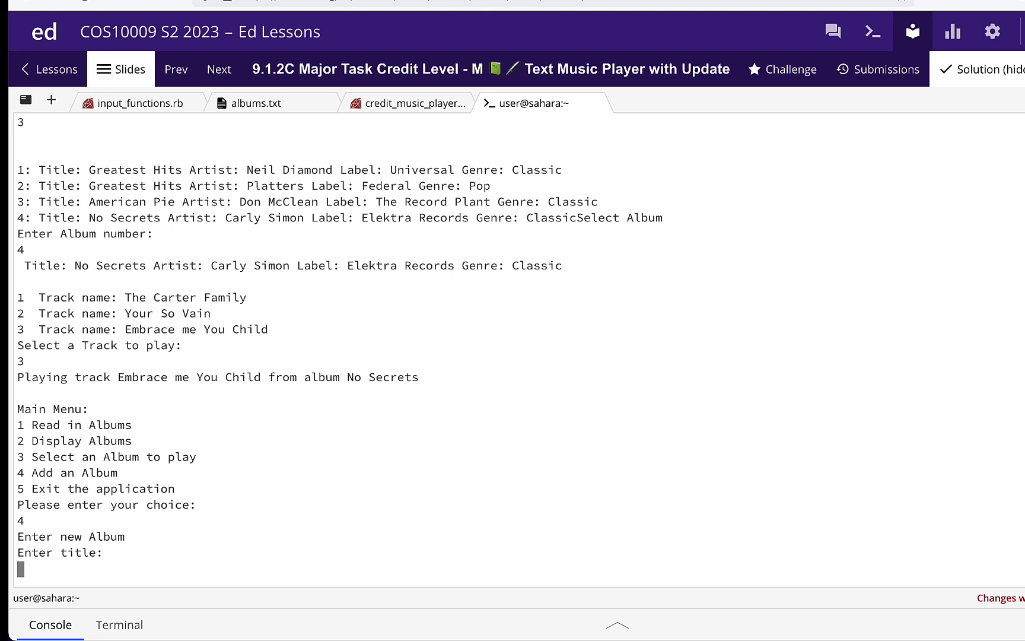
{"action": "type", "text": "New "}
{"action": "type", "text": "Ti"}
{"action": "type", "text": "tle"}
{"action": "key", "text": "Return"}
{"action": "type", "text": "New"}
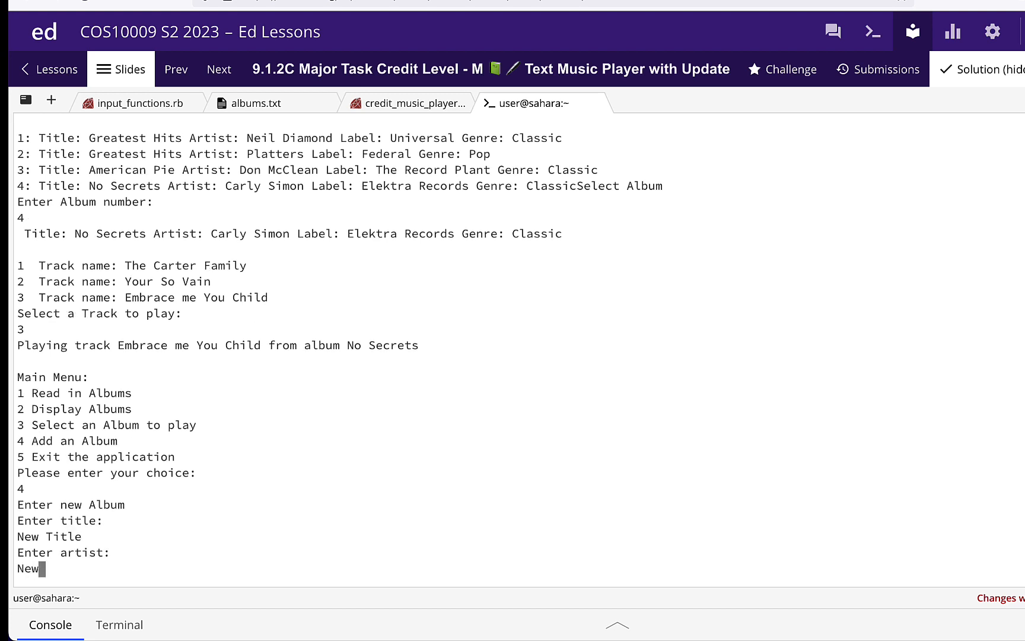
{"action": "type", "text": " Artist"}
{"action": "key", "text": "Return"}
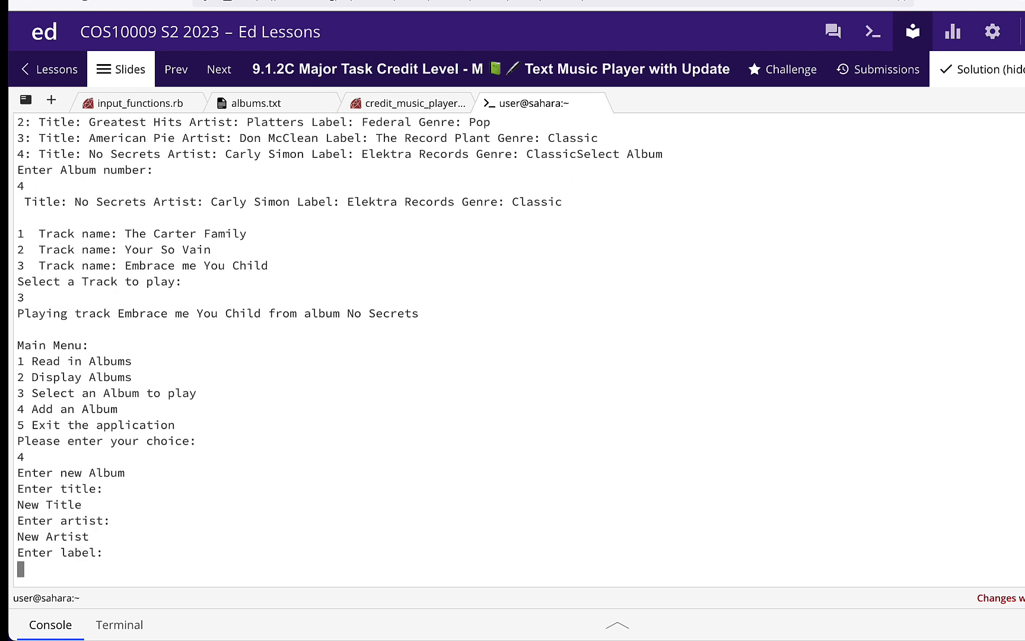
{"action": "type", "text": "New Lab"}
{"action": "type", "text": "el"}
{"action": "key", "text": "Return"}
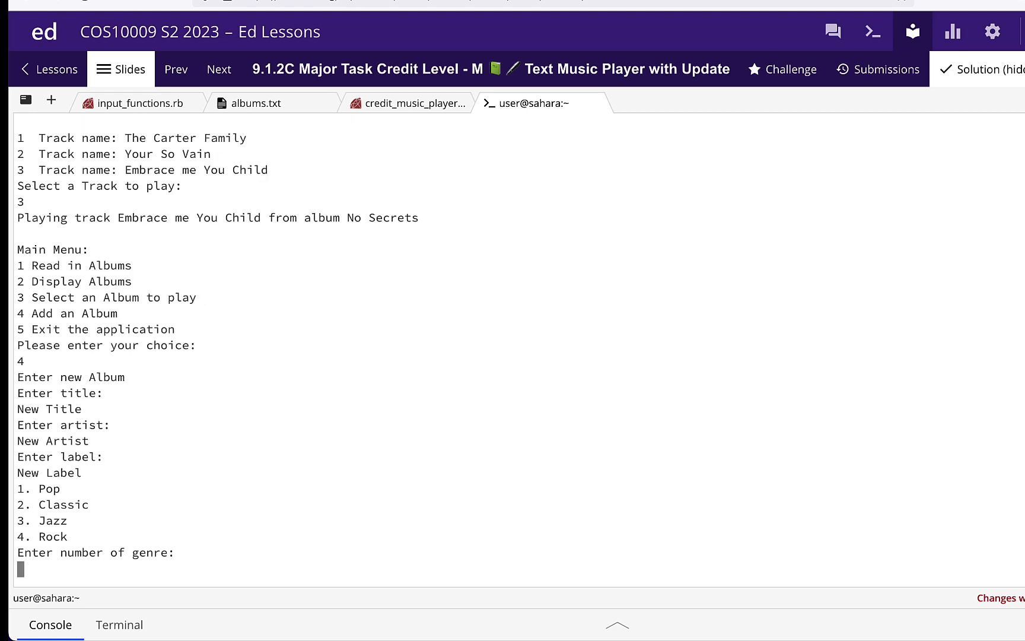
{"action": "type", "text": "1"}
{"action": "key", "text": "Return"}
{"action": "type", "text": "2"}
{"action": "key", "text": "Return"}
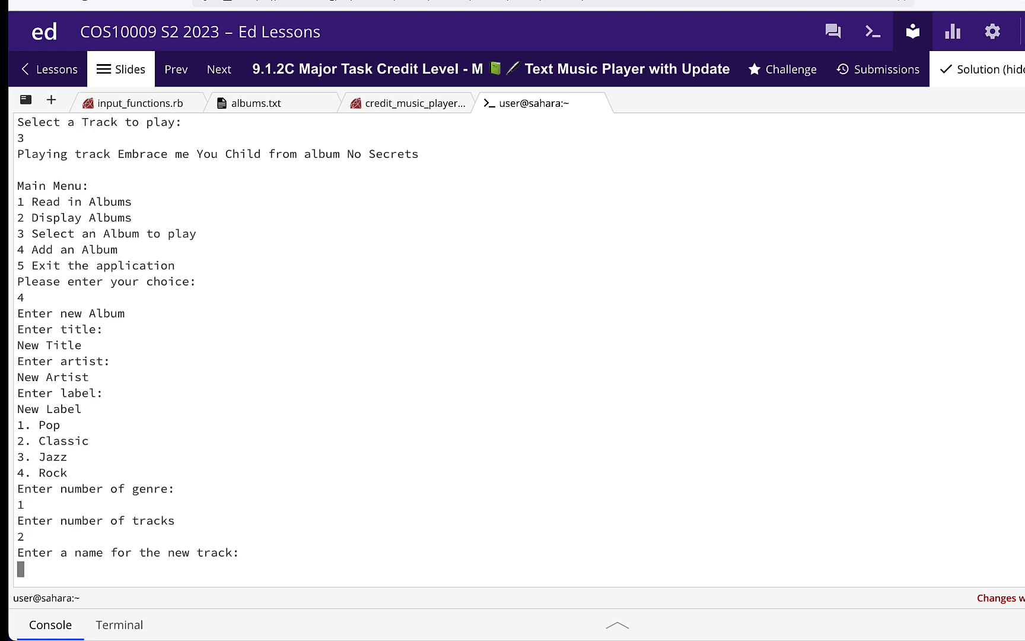
{"action": "type", "text": "NEW T"}
{"action": "type", "text": "rack"}
Step: Name the tracks New Track 1 at c: and New Track 2 at d:, then return to the menu
{"action": "key", "text": "BackSpace"}
{"action": "key", "text": "BackSpace"}
{"action": "key", "text": "BackSpace"}
{"action": "key", "text": "BackSpace"}
{"action": "key", "text": "BackSpace"}
{"action": "key", "text": "BackSpace"}
{"action": "key", "text": "BackSpace"}
{"action": "key", "text": "BackSpace"}
{"action": "type", "text": "ew Tra"}
{"action": "type", "text": "ck 1"}
{"action": "key", "text": "Return"}
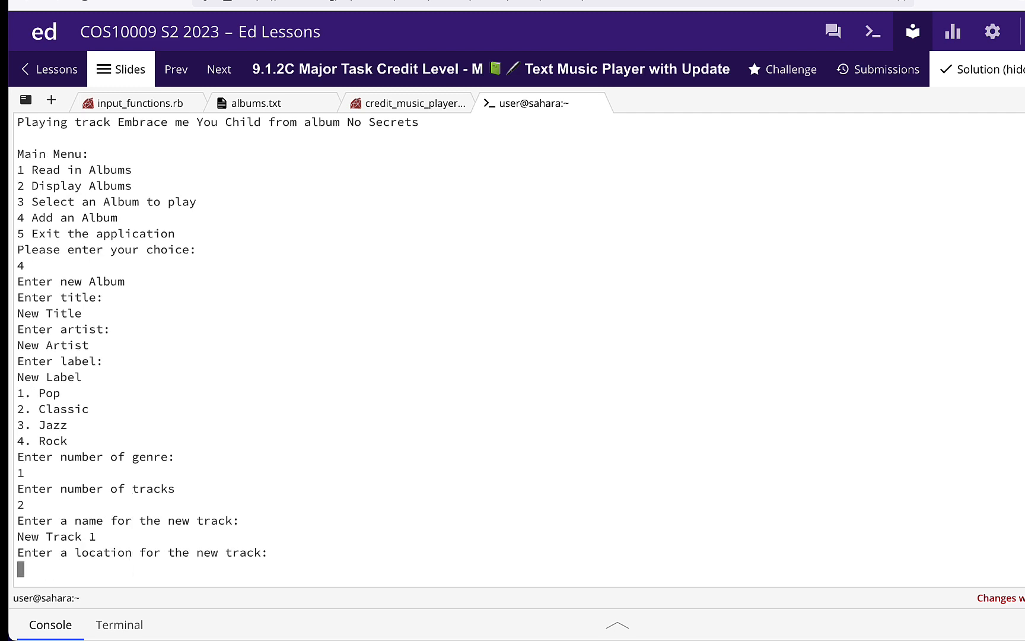
{"action": "type", "text": "c:"}
{"action": "key", "text": "Return"}
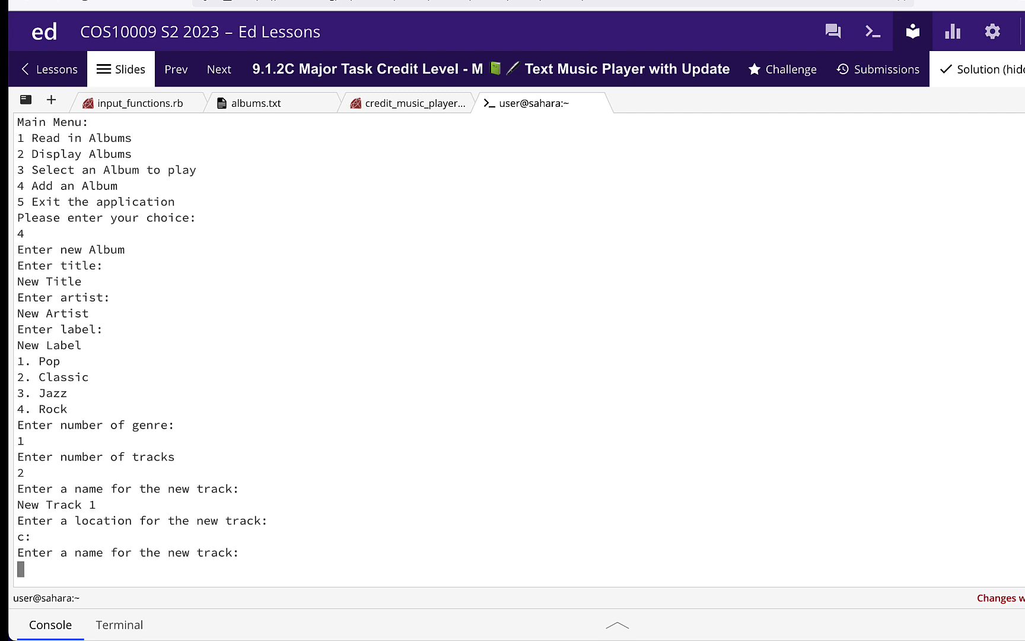
{"action": "type", "text": "NewTra"}
{"action": "key", "text": "BackSpace"}
{"action": "key", "text": "BackSpace"}
{"action": "key", "text": "BackSpace"}
{"action": "type", "text": "Track "}
{"action": "type", "text": "2"}
{"action": "key", "text": "Return"}
{"action": "type", "text": "d:"}
{"action": "key", "text": "Return"}
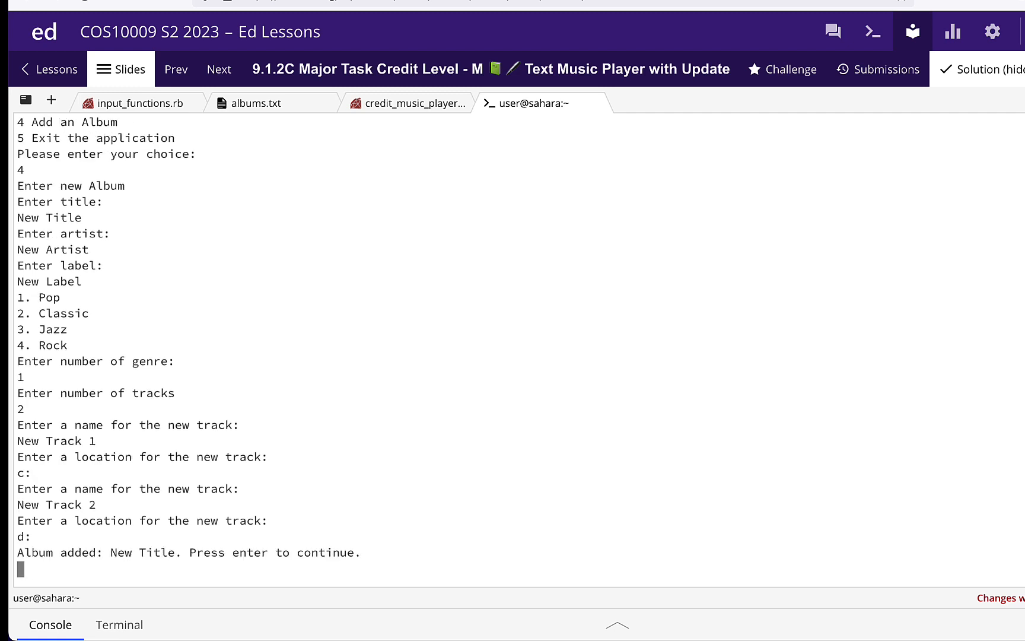
{"action": "key", "text": "Return"}
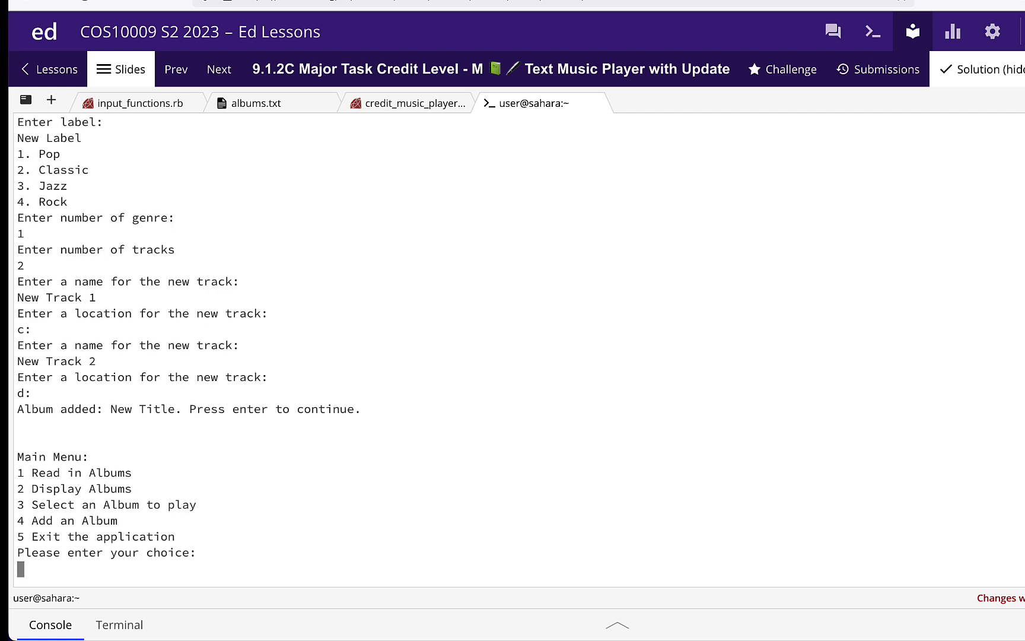
{"action": "type", "text": "2"}
Step: Display all albums to confirm New Title is listed as album 5
{"action": "key", "text": "Return"}
{"action": "type", "text": "1"}
{"action": "key", "text": "Return"}
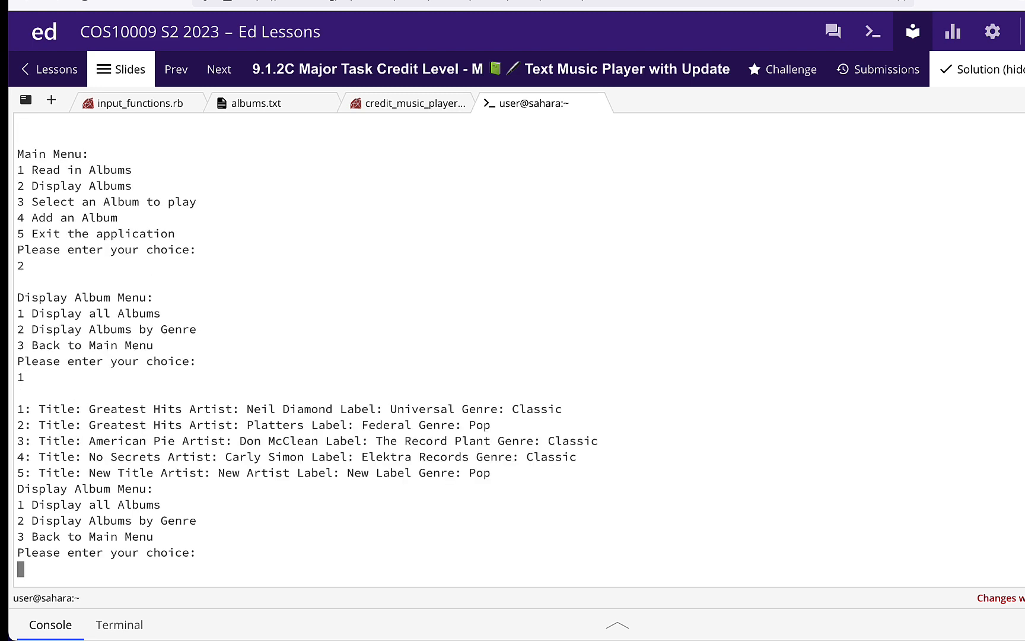
{"action": "type", "text": "3"}
{"action": "key", "text": "Return"}
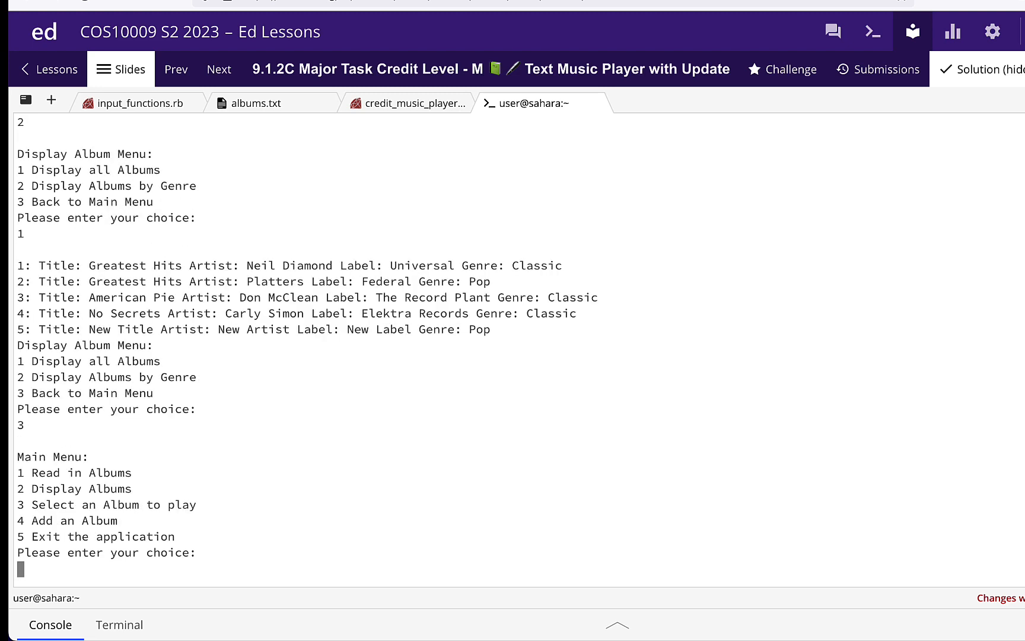
{"action": "type", "text": "3"}
Step: Select album 5, New Title, and play New Track 1
{"action": "key", "text": "Return"}
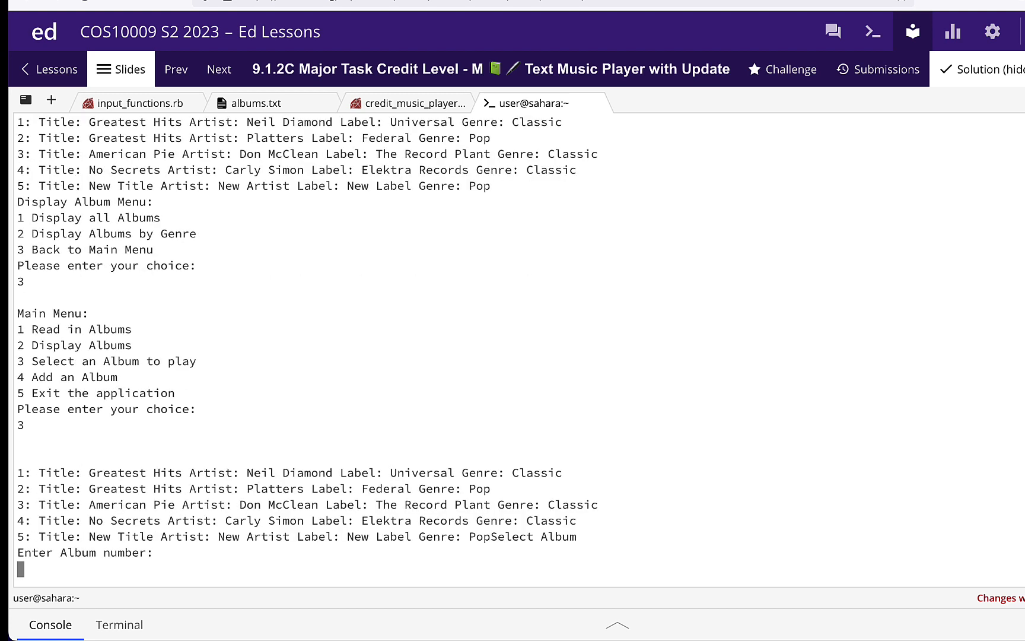
{"action": "type", "text": "5"}
{"action": "key", "text": "Return"}
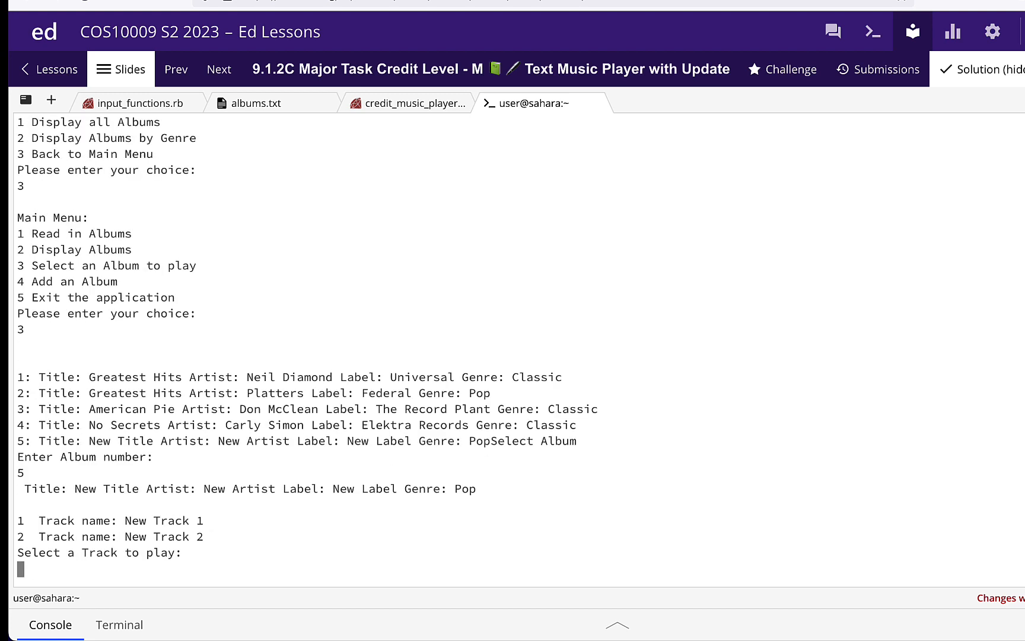
{"action": "type", "text": "1"}
{"action": "key", "text": "Return"}
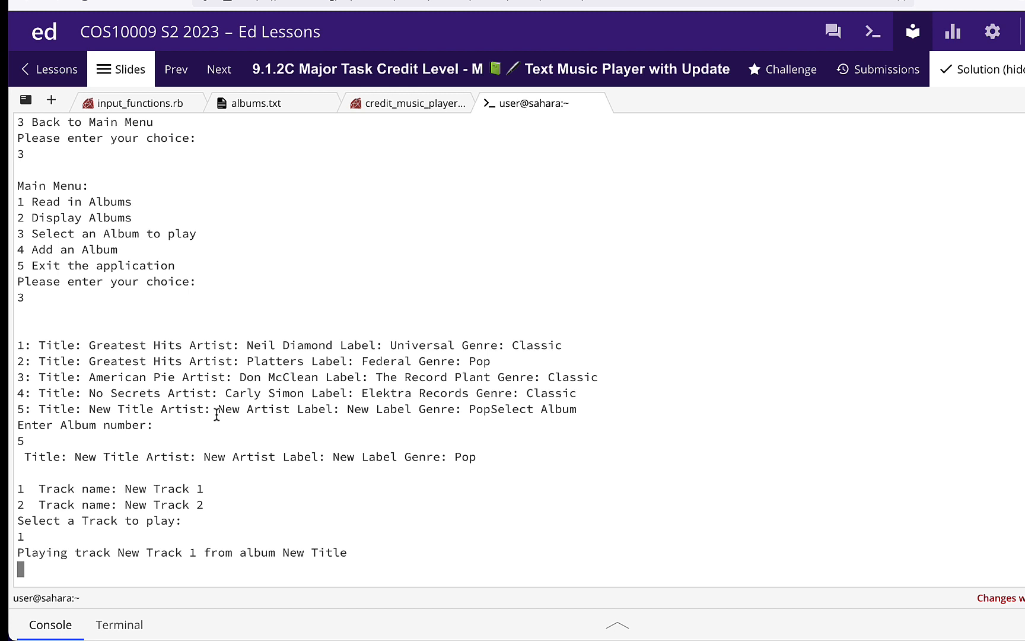